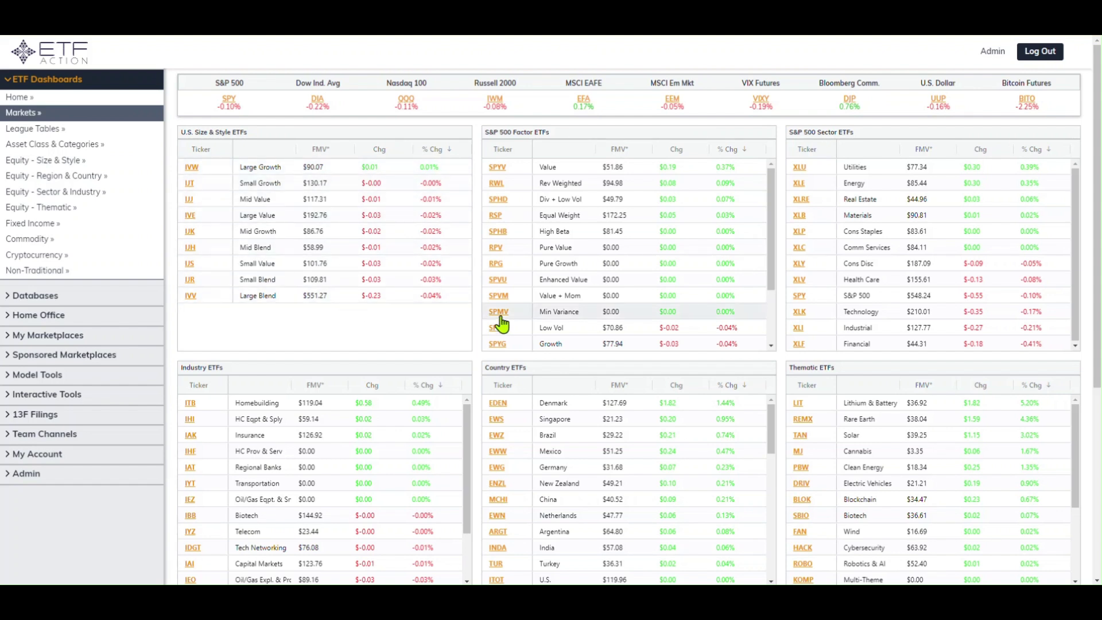
Examine the fair market value prices and percent changes across the ETF tables on the Markets dashboard.
scroll(576, 241, "down", 2)
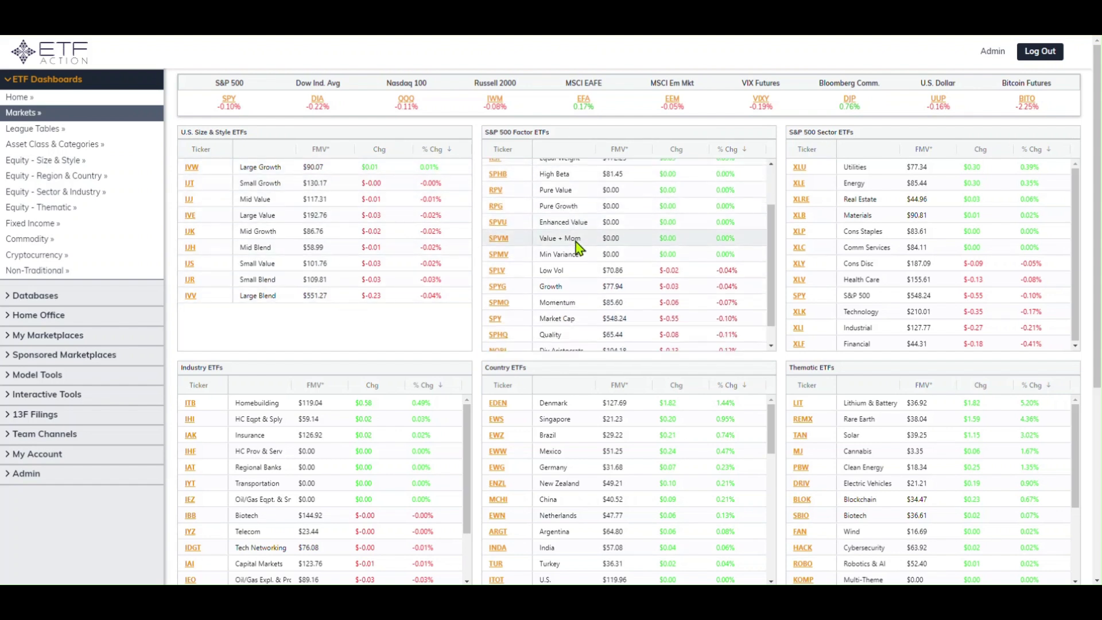
scroll(611, 271, "up", 3)
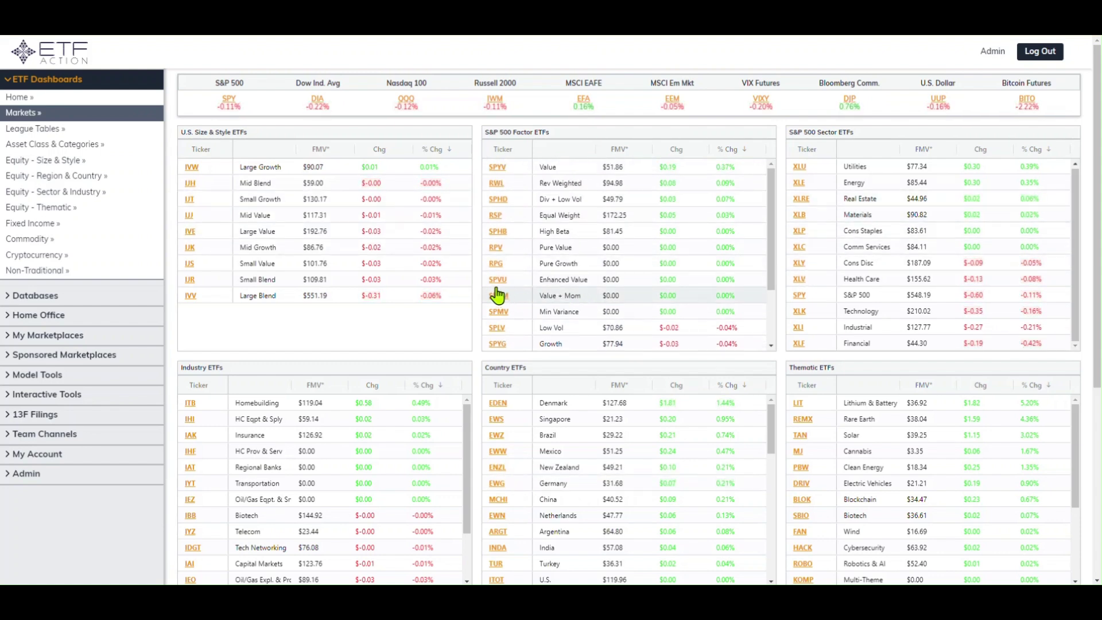
scroll(484, 290, "down", 2)
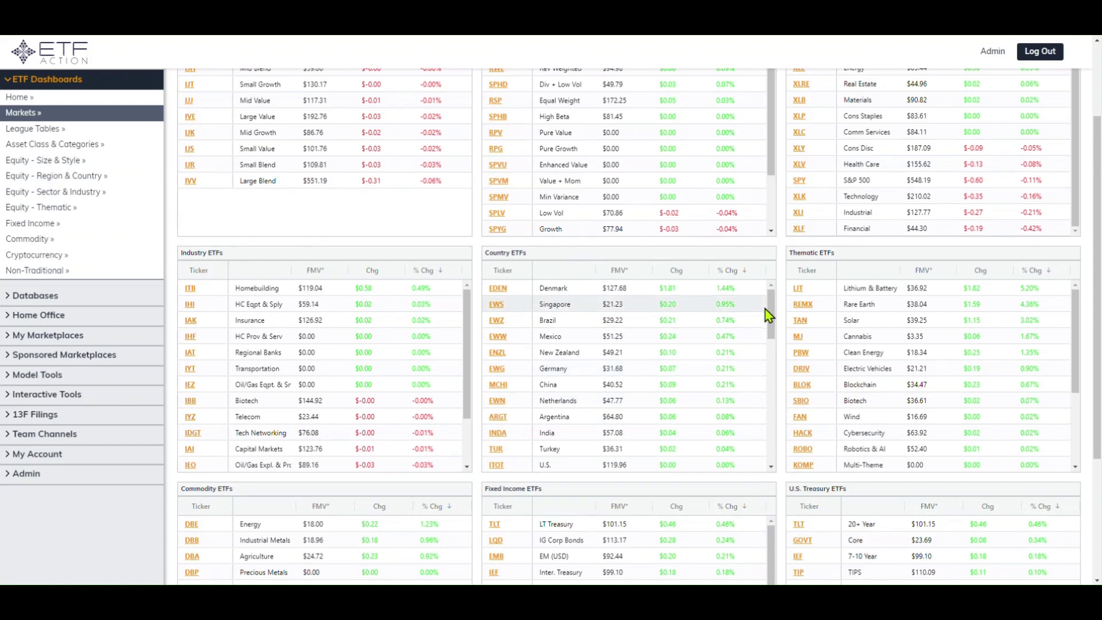
scroll(767, 312, "down", 3)
scroll(474, 370, "down", 3)
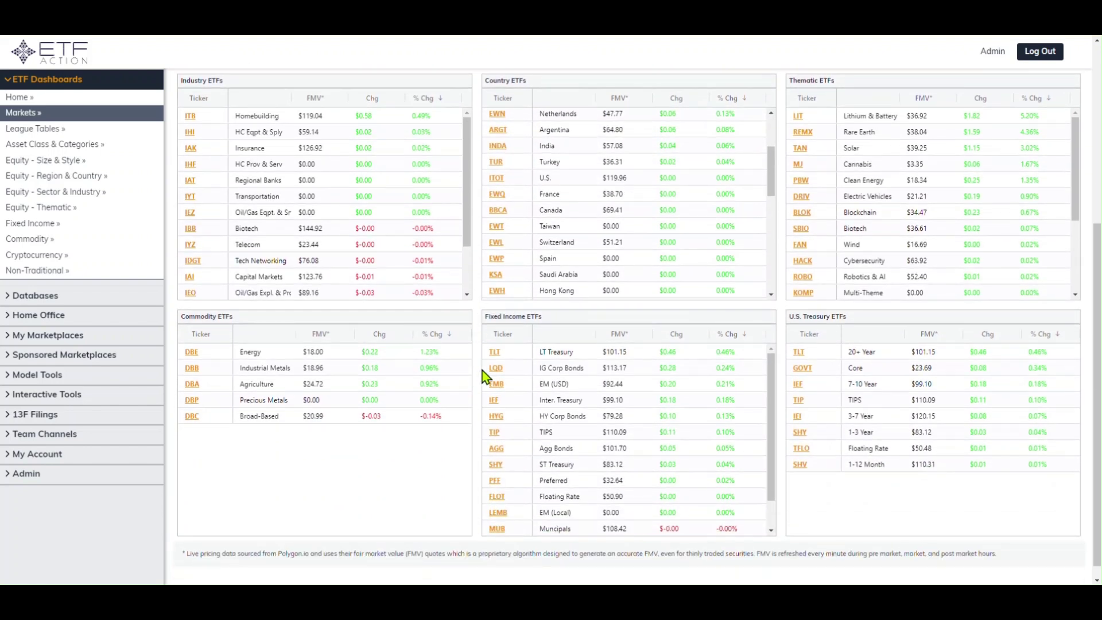
scroll(484, 377, "up", 5)
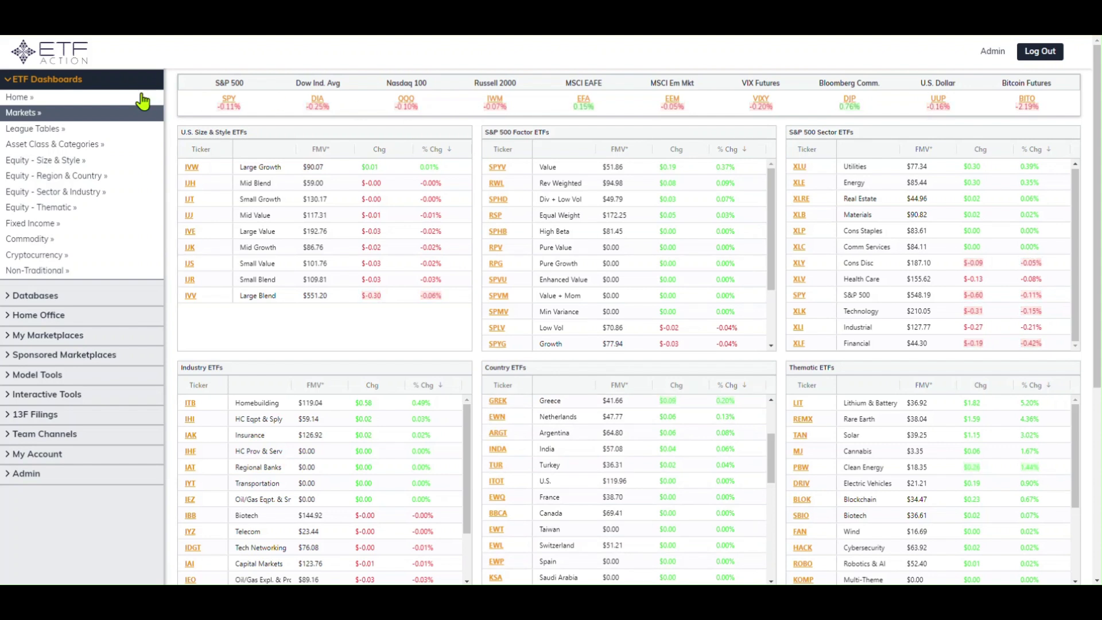
Inspect the U.S. Large Cap - Blend funds under Equity, Size & Style - U.S. in Asset Class & Categories, and collapse the category.
left_click(39, 150)
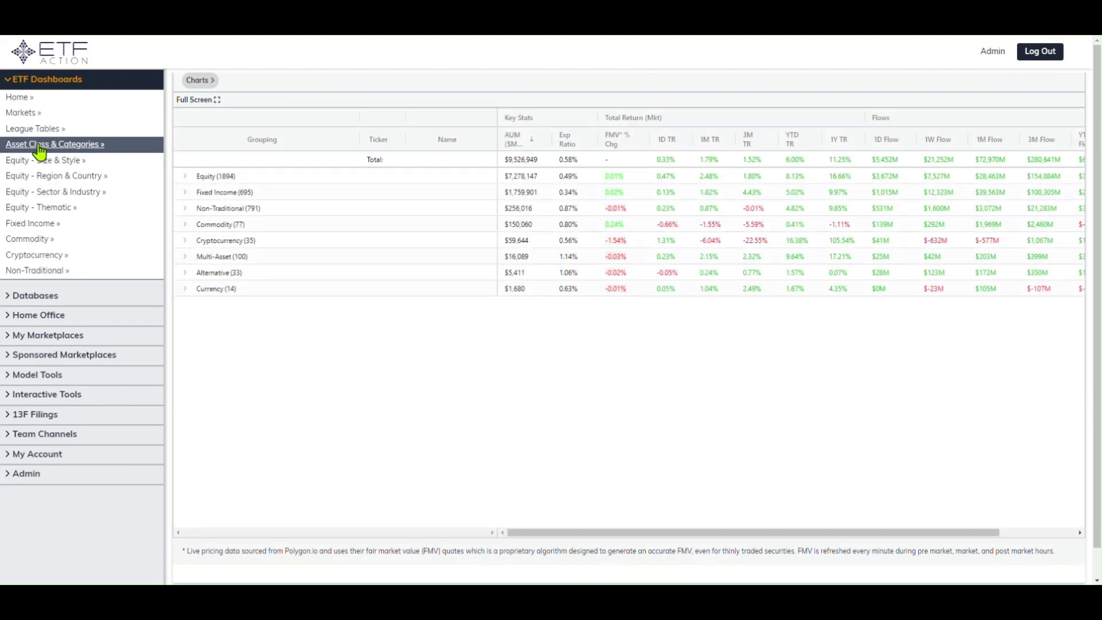
left_click(185, 178)
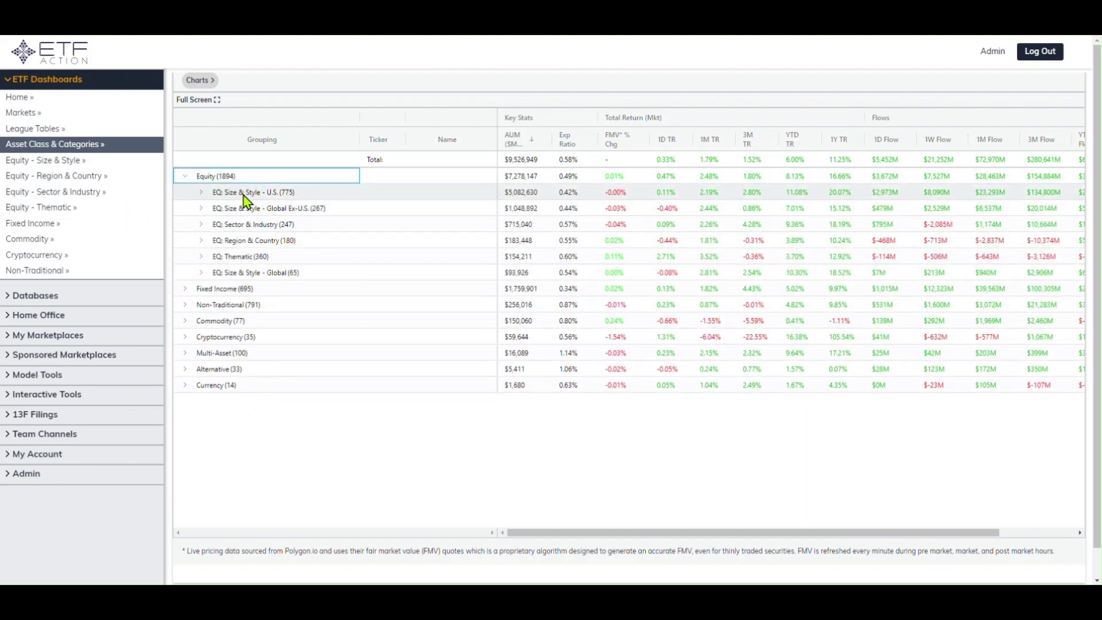
left_click(202, 191)
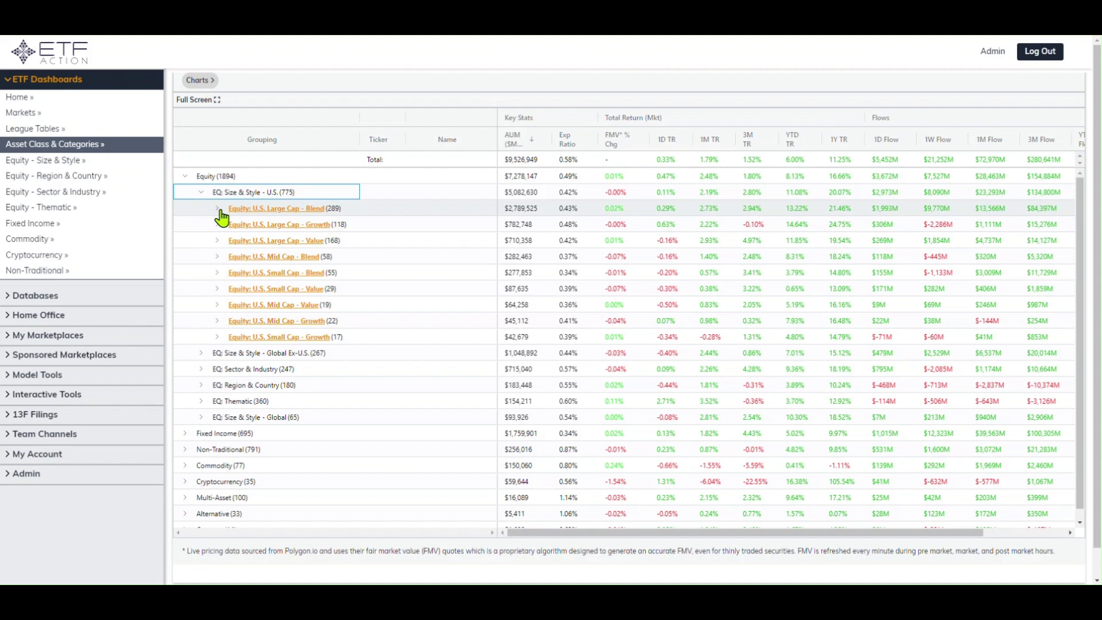
left_click(635, 209)
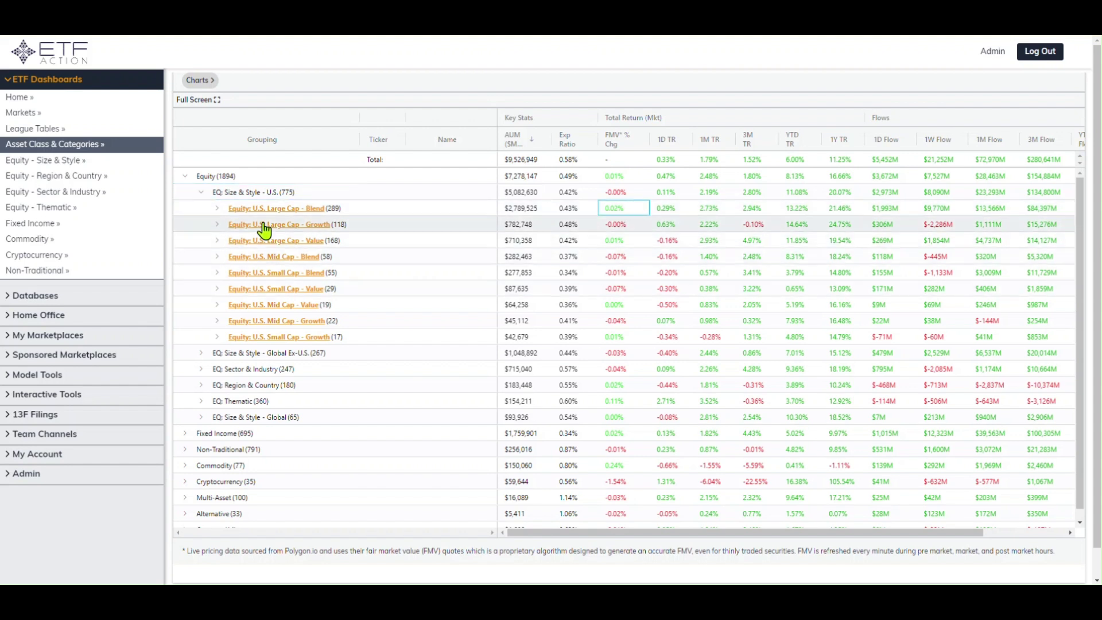
left_click(218, 210)
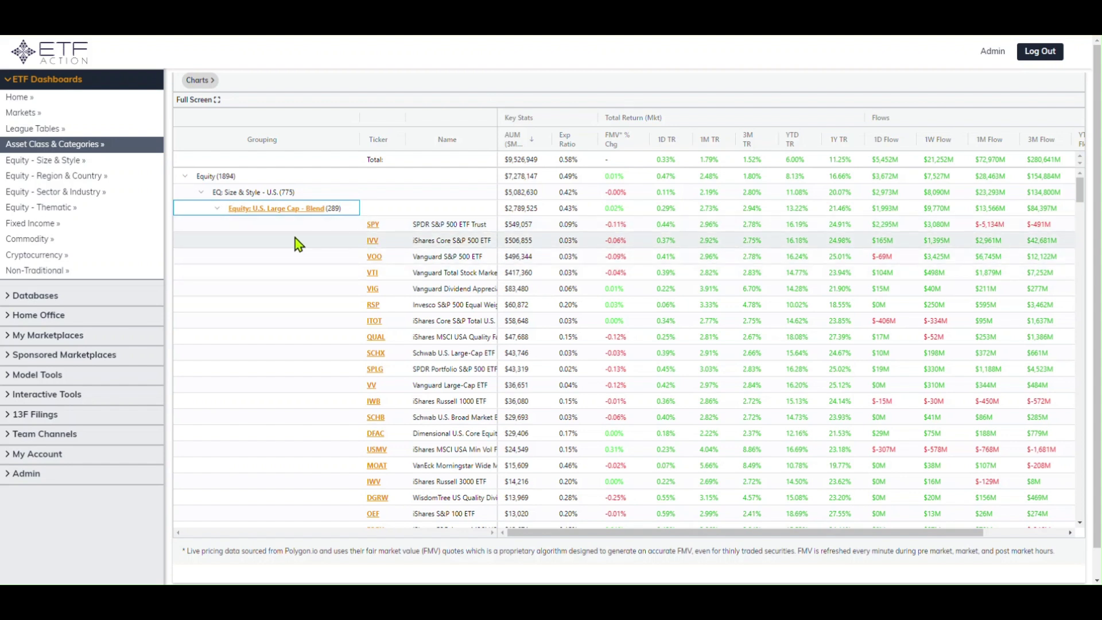
left_click(217, 208)
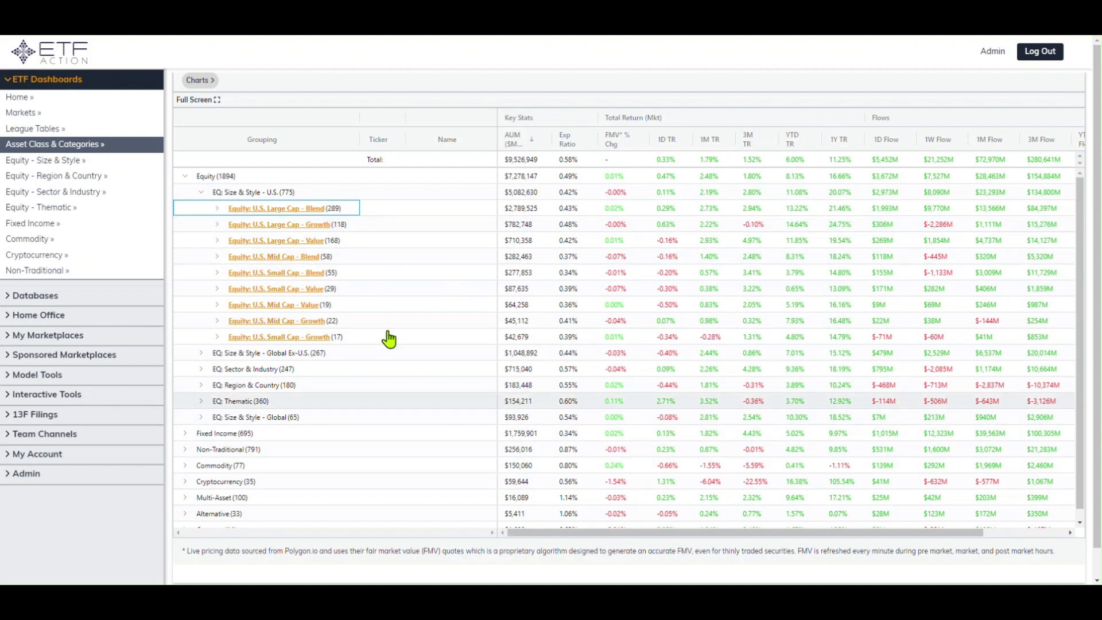
Open the Equity - Sector & Industry dashboard and sort the sectors by FMV % Chg in descending order.
left_click(55, 191)
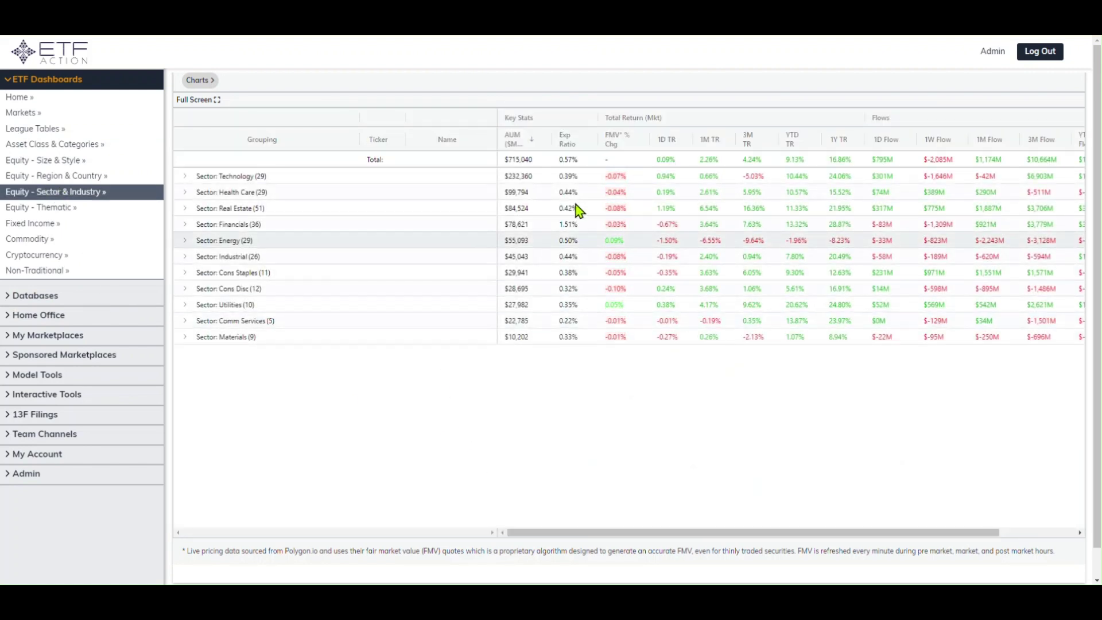
left_click(611, 143)
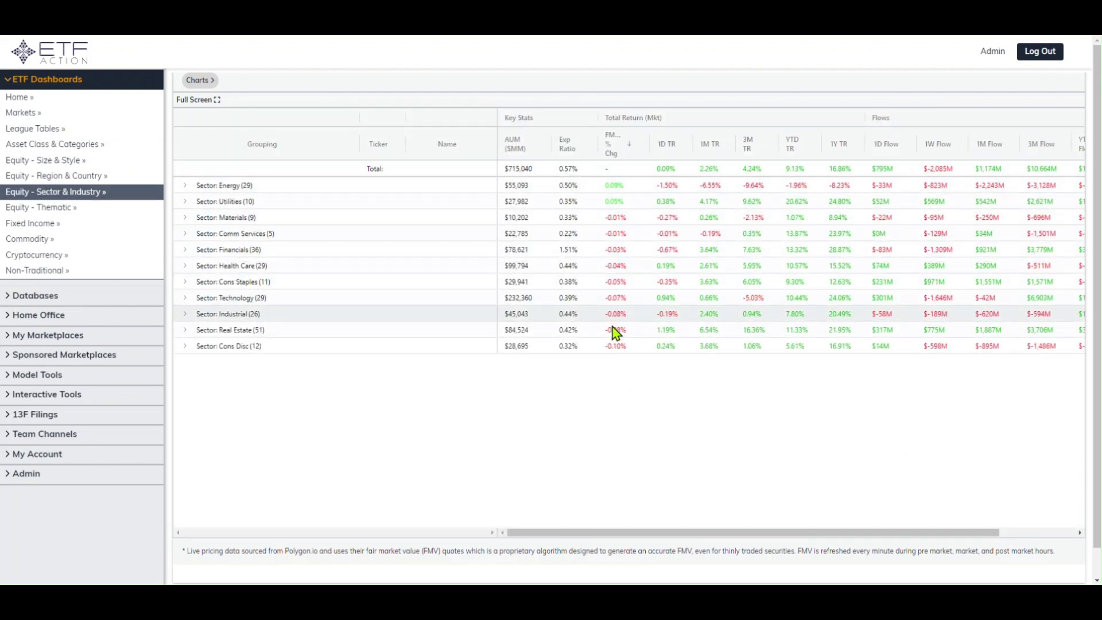
Sort the Equity - Thematic dashboard by descending FMV % Chg and inspect the Clean Energy - Solar funds under Sustainability.
left_click(47, 208)
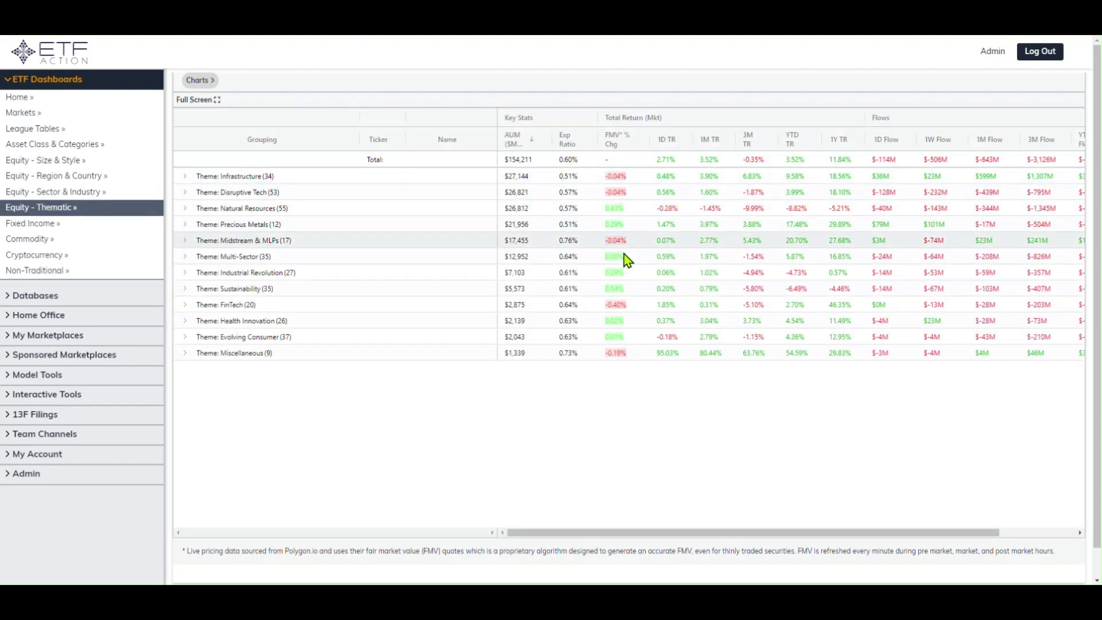
left_click(620, 141)
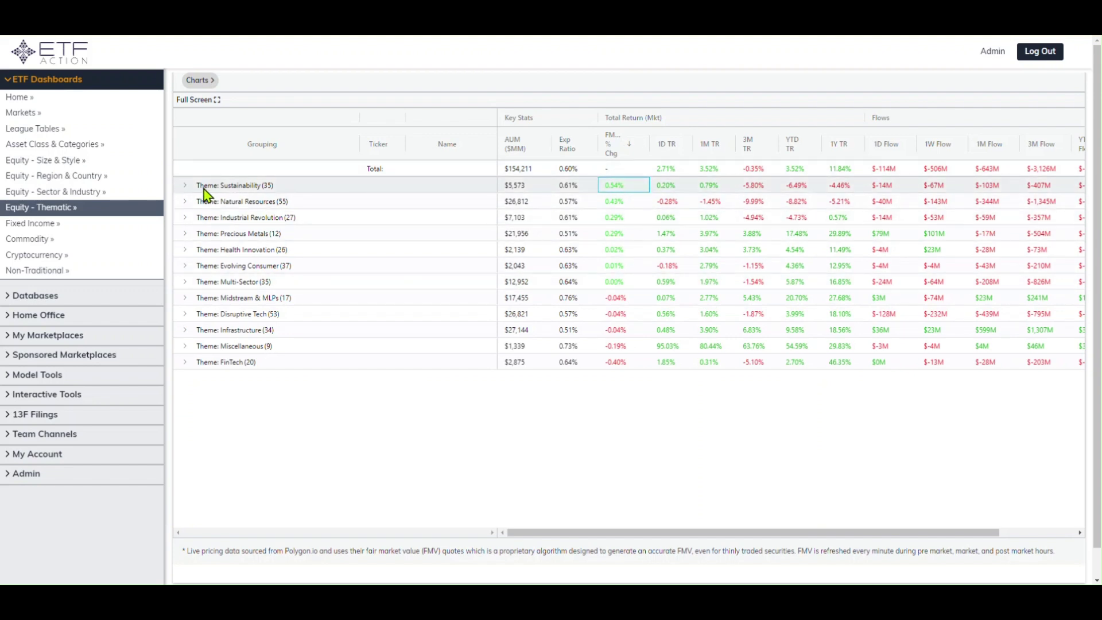
left_click(183, 186)
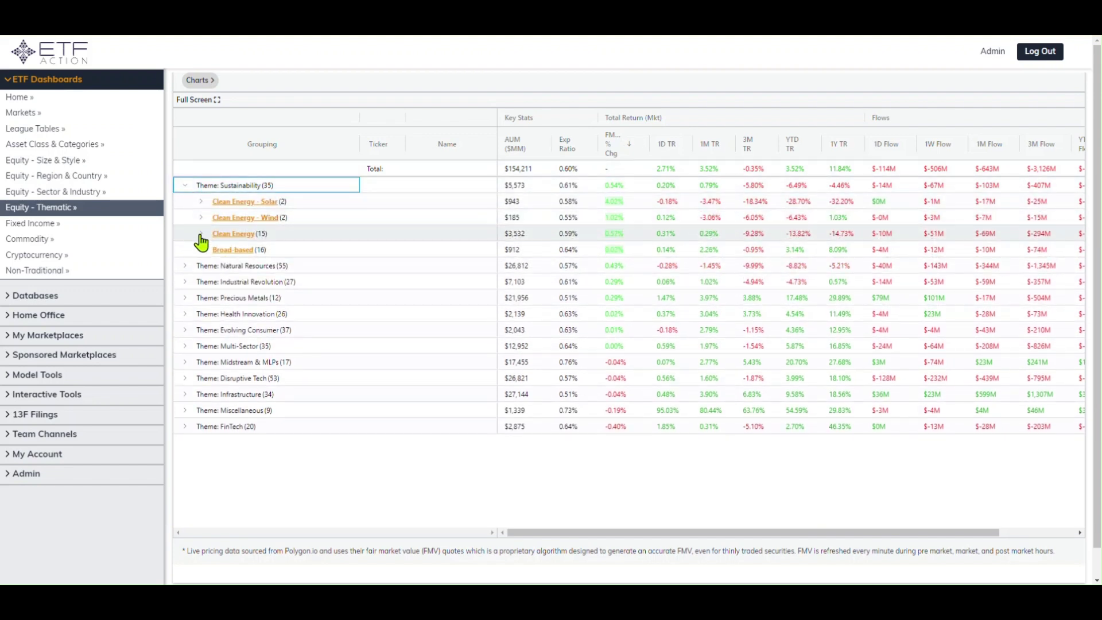
left_click(201, 202)
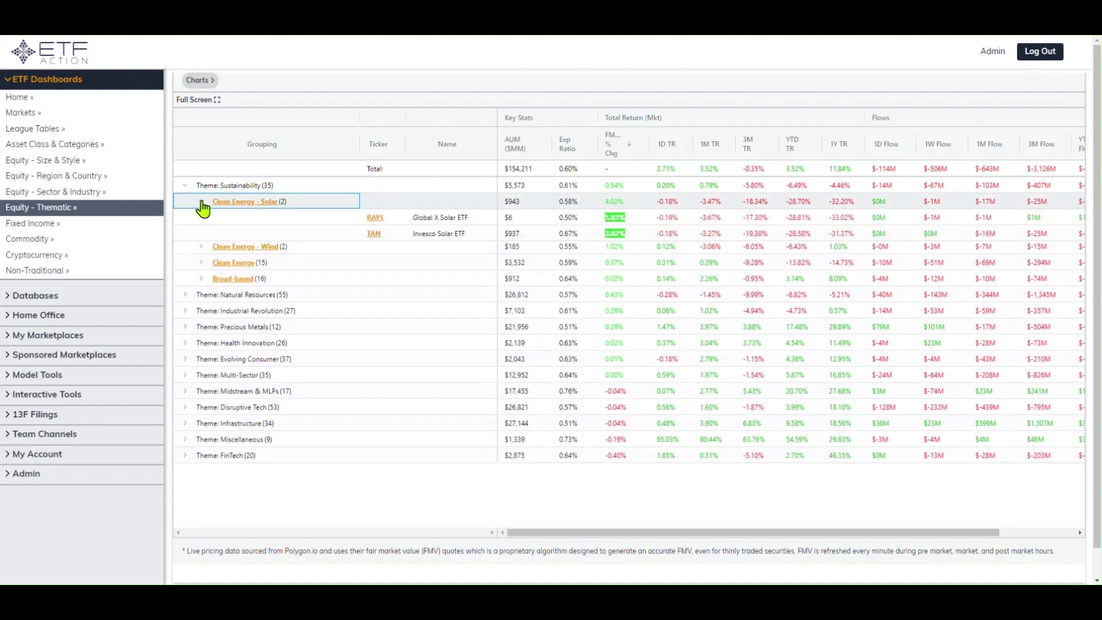
left_click(615, 218)
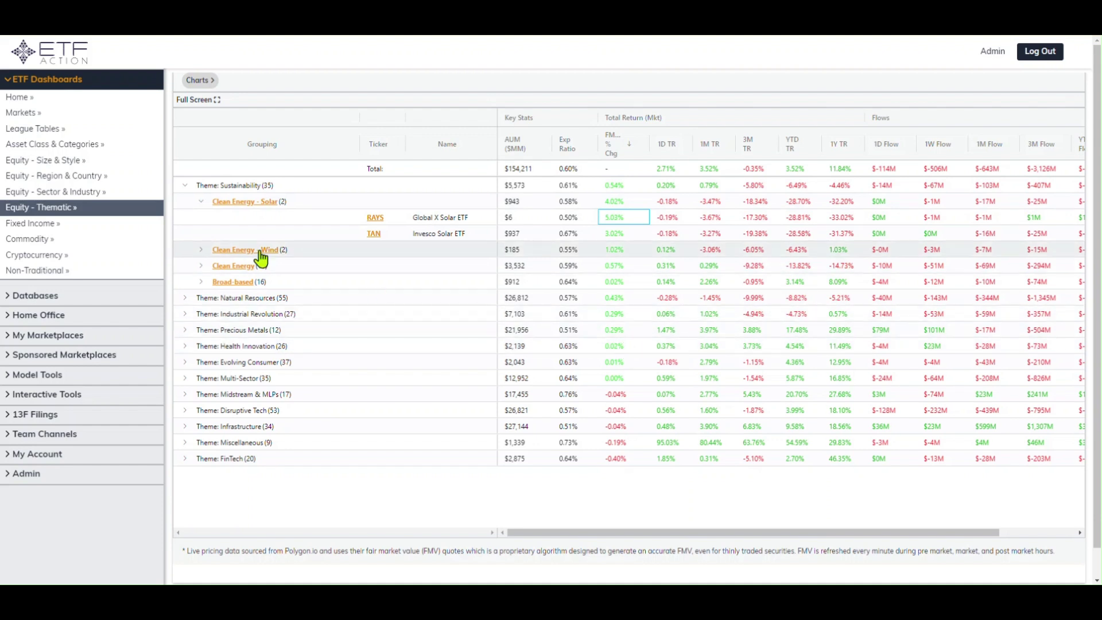
left_click(201, 204)
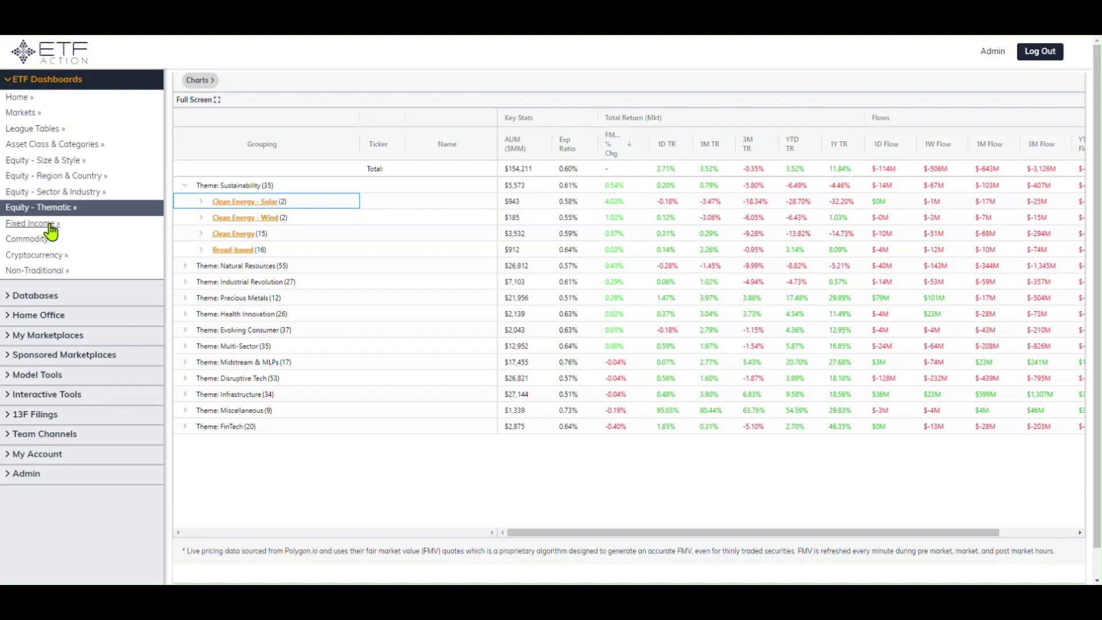
On the Cryptocurrency dashboard, inspect the Bitcoin Futures funds and the Bitcoin Spot Price funds, collapsing each group after viewing.
left_click(47, 255)
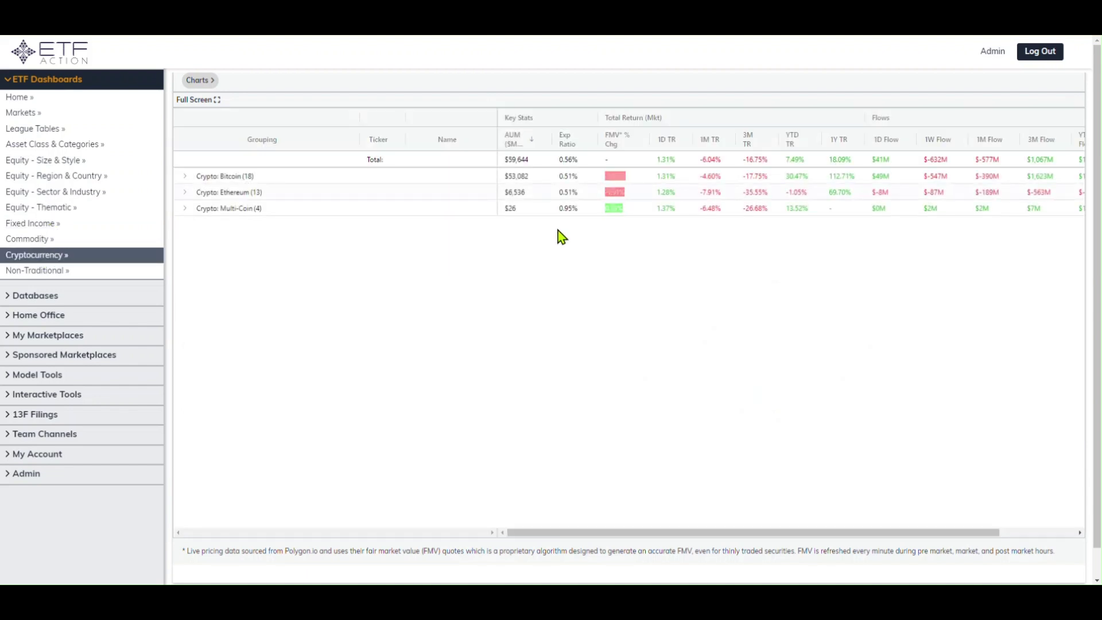
left_click(183, 177)
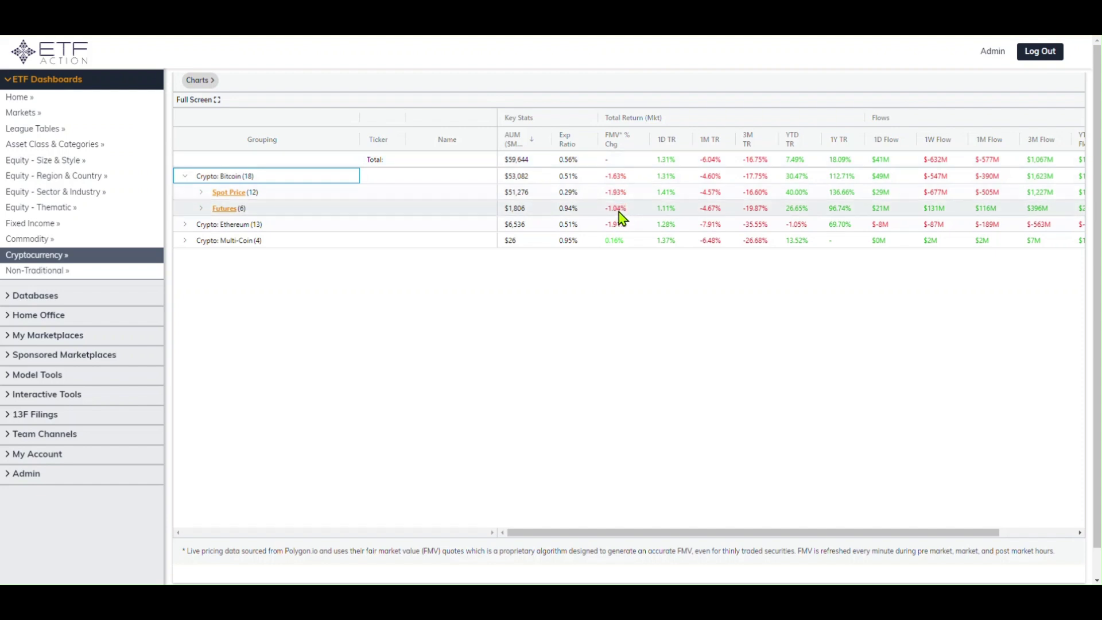
left_click(200, 210)
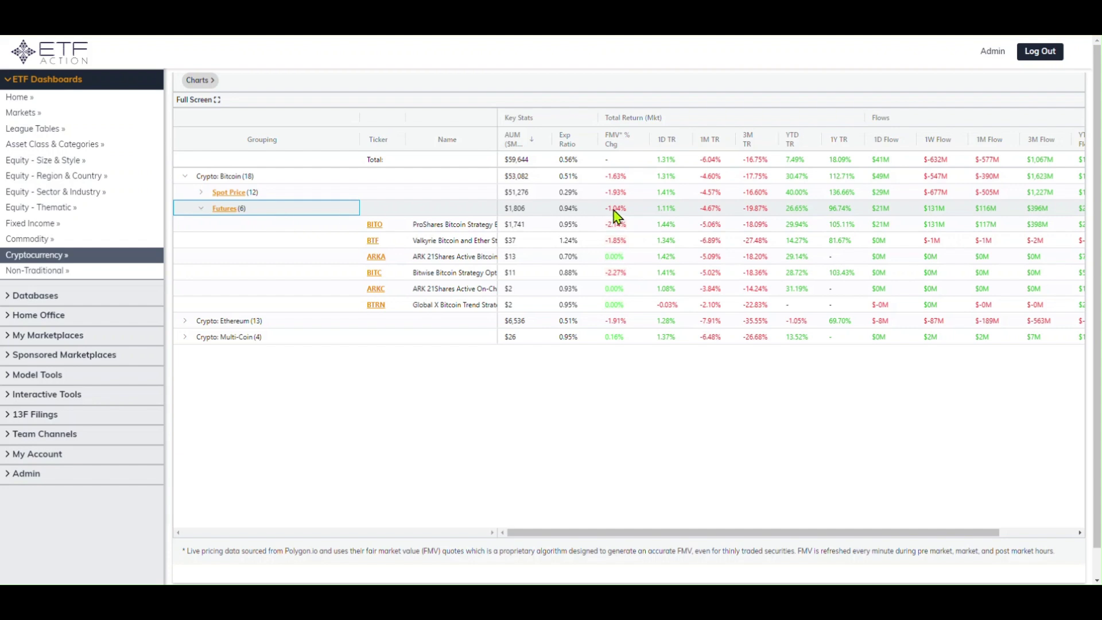
left_click(617, 224)
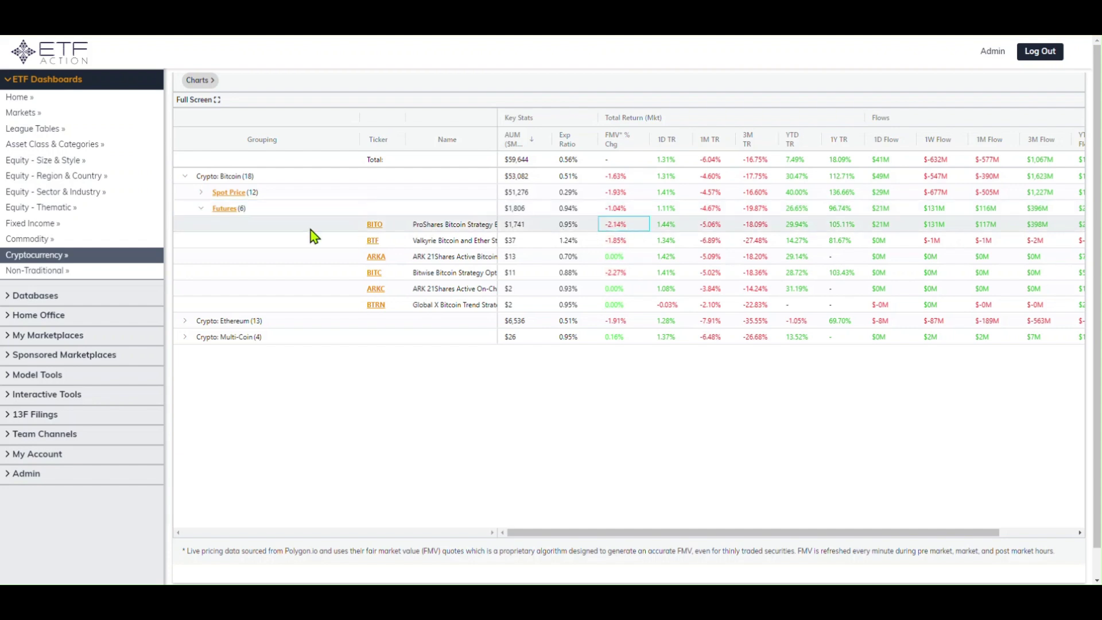
left_click(200, 208)
left_click(202, 193)
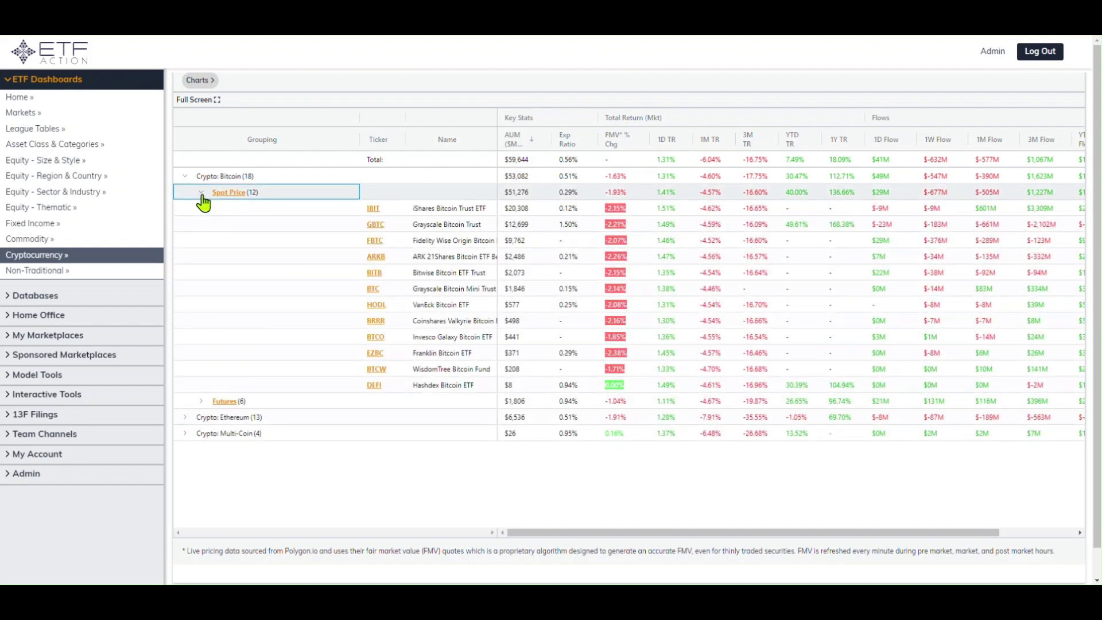
left_click(201, 194)
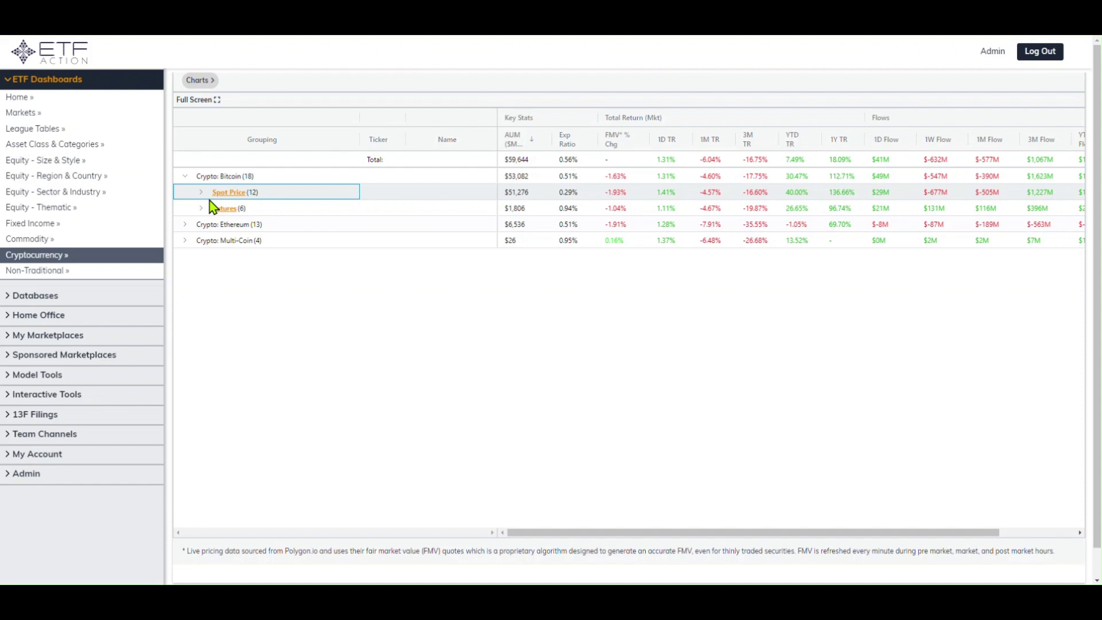
Return to the Equity - Thematic dashboard and look over its live pricing column and data source note.
left_click(54, 213)
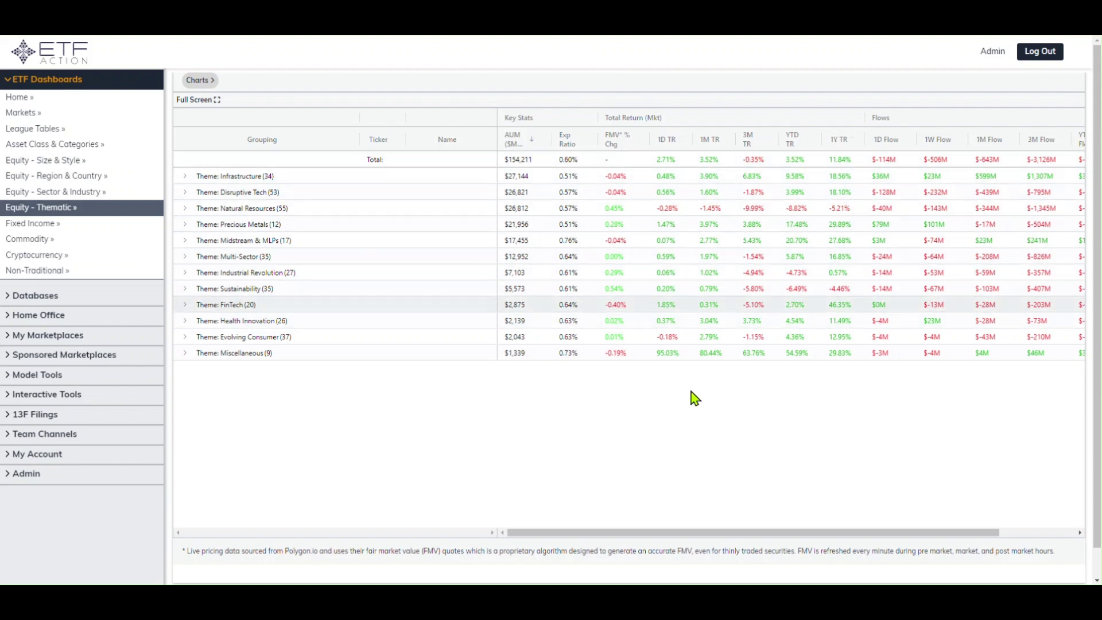
left_click_drag(732, 533, 680, 556)
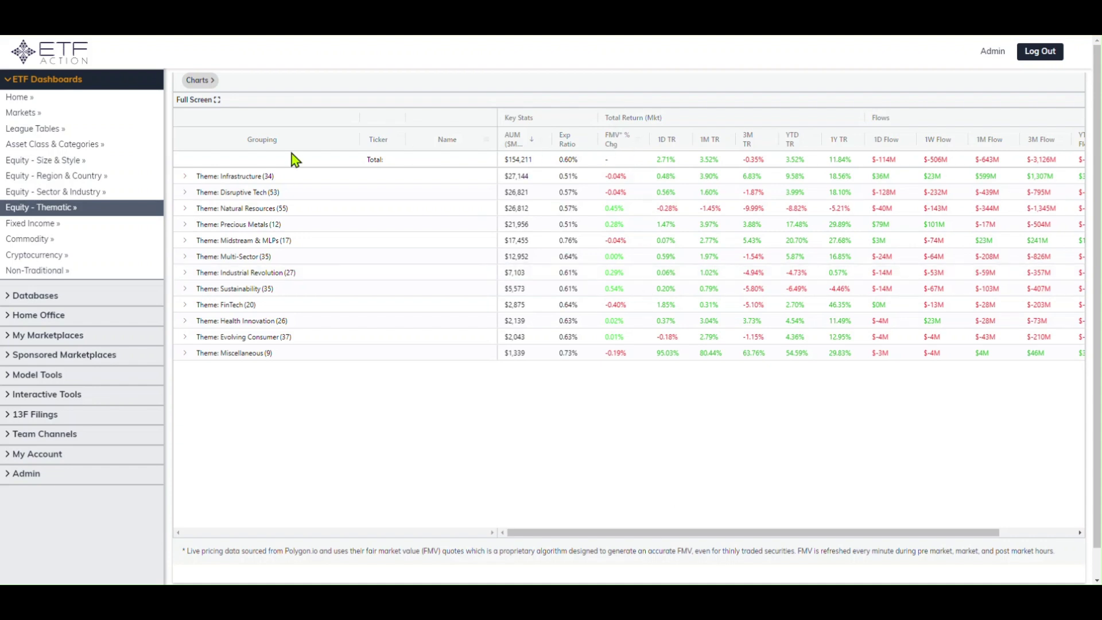
Open the ETFs database, view the live price and change in SPY's research overview, and close the overview.
left_click(62, 84)
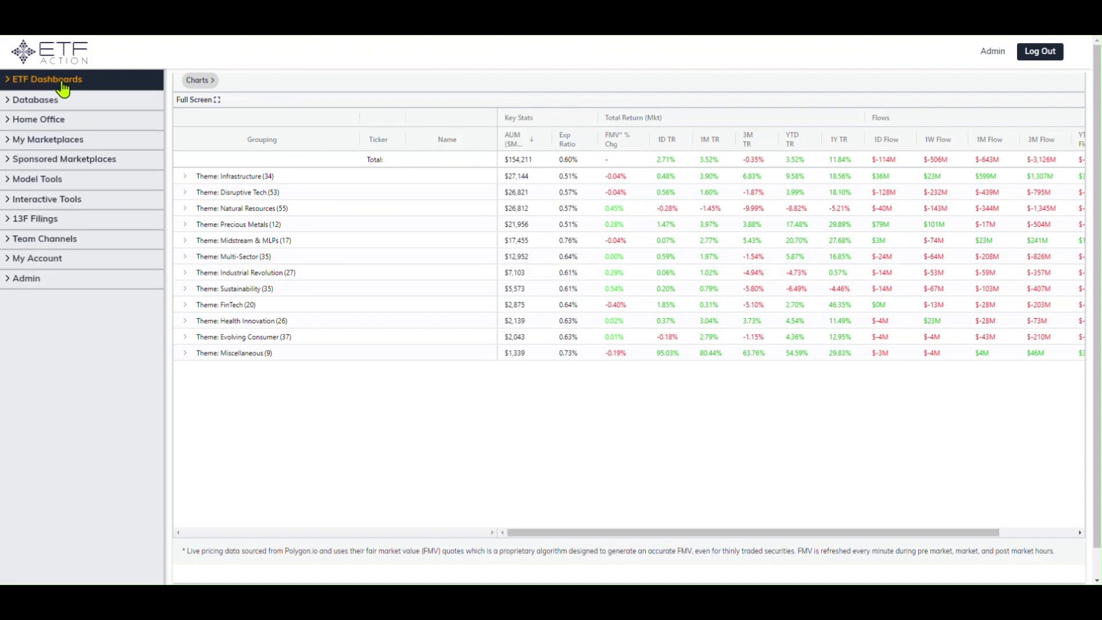
left_click(46, 100)
left_click(44, 134)
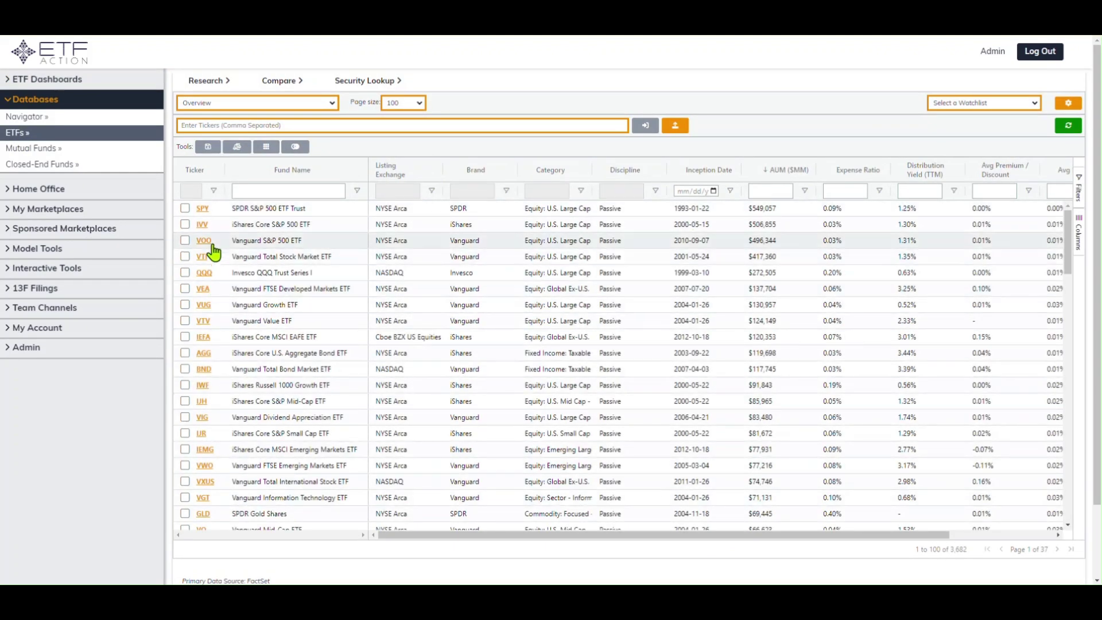
left_click(203, 209)
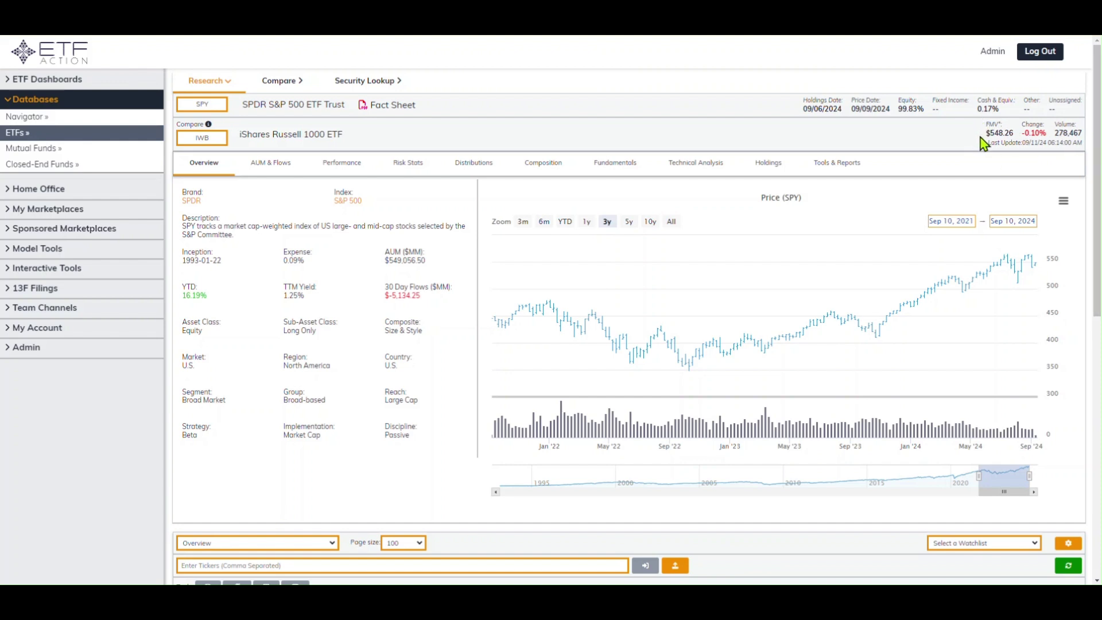
left_click(207, 83)
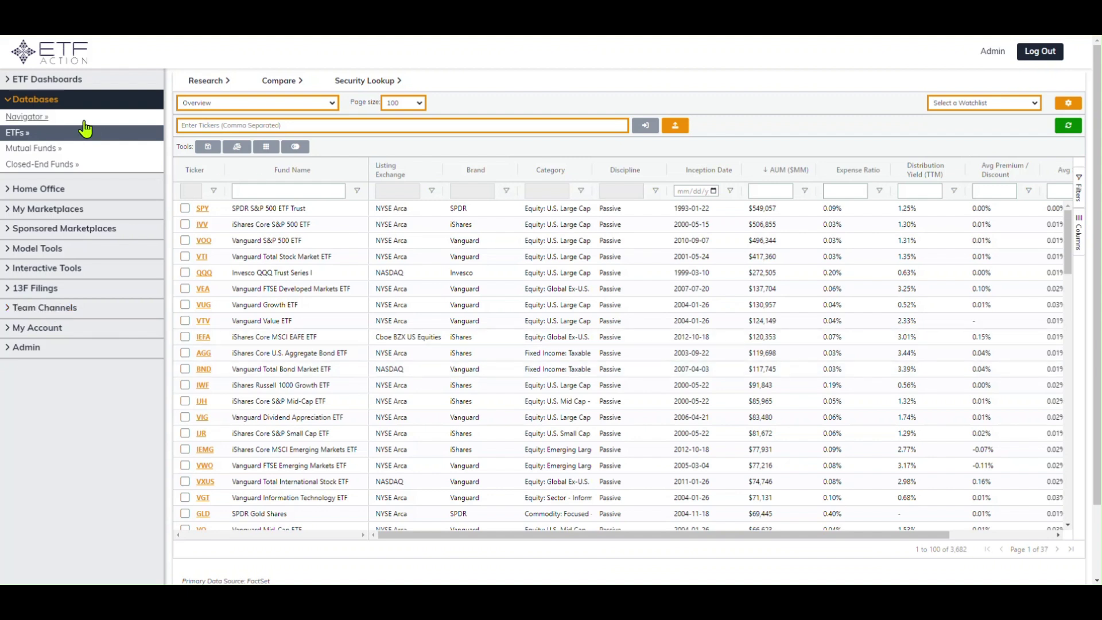
Expand the list of ETF Dashboards for navigation.
left_click(36, 82)
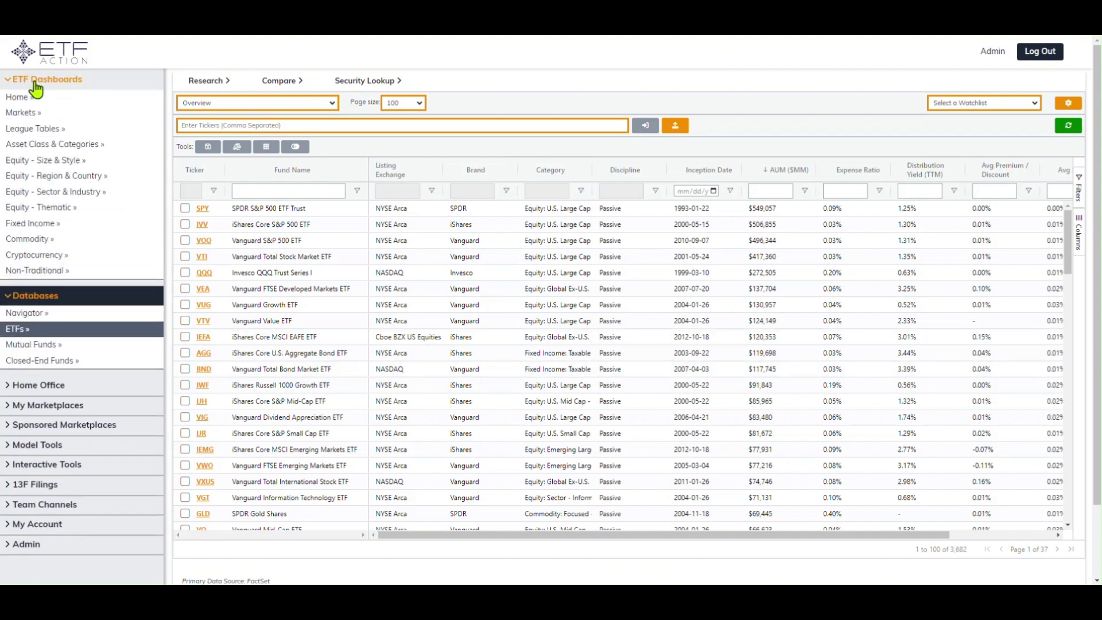